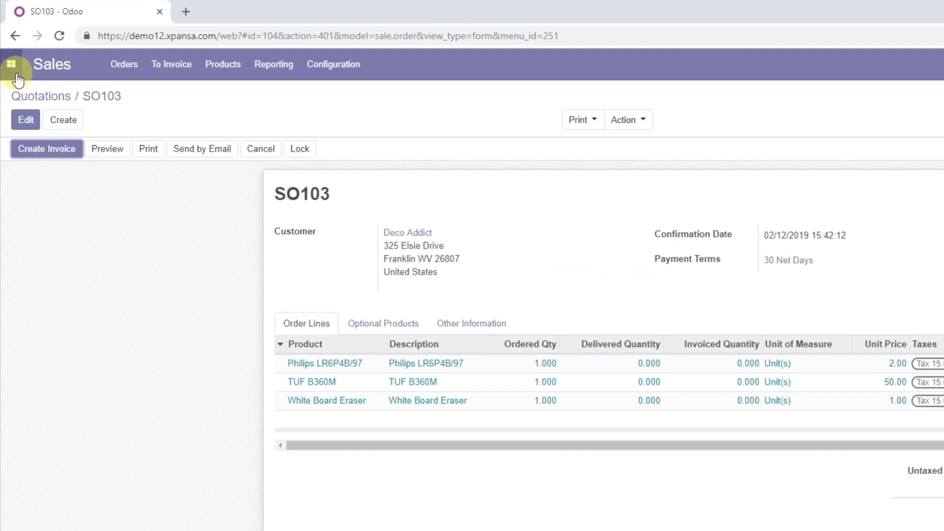
- Leave sales order SO103 and bring up the Odoo apps menu
click(8, 46)
- Go to Inventory and list the pick orders waiting to be processed
click(46, 236)
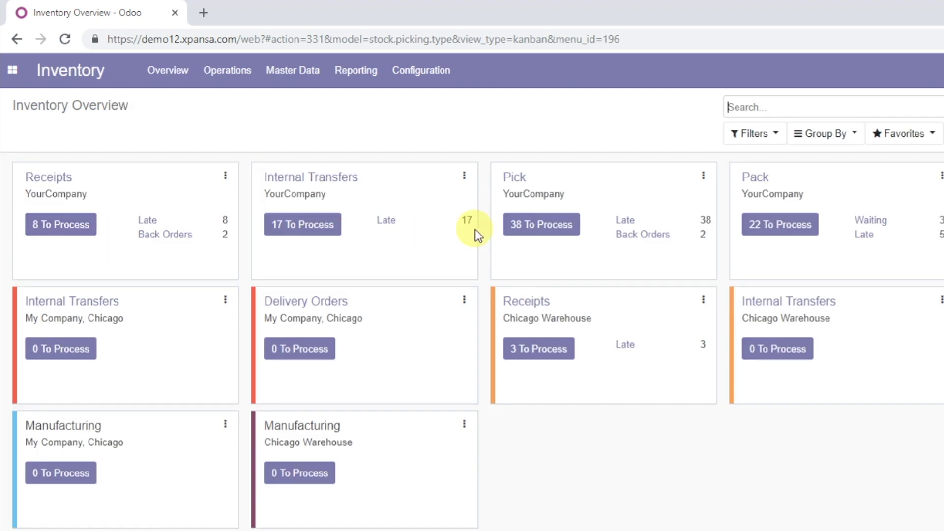
click(523, 225)
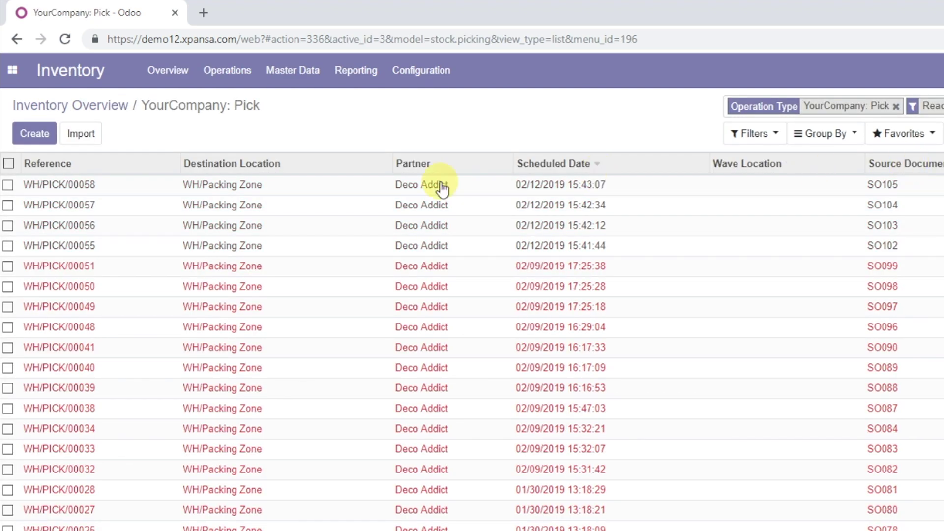
- Add picks WH/PICK/00056, 00057 and 00058 to batch BATCH/00014
click(9, 225)
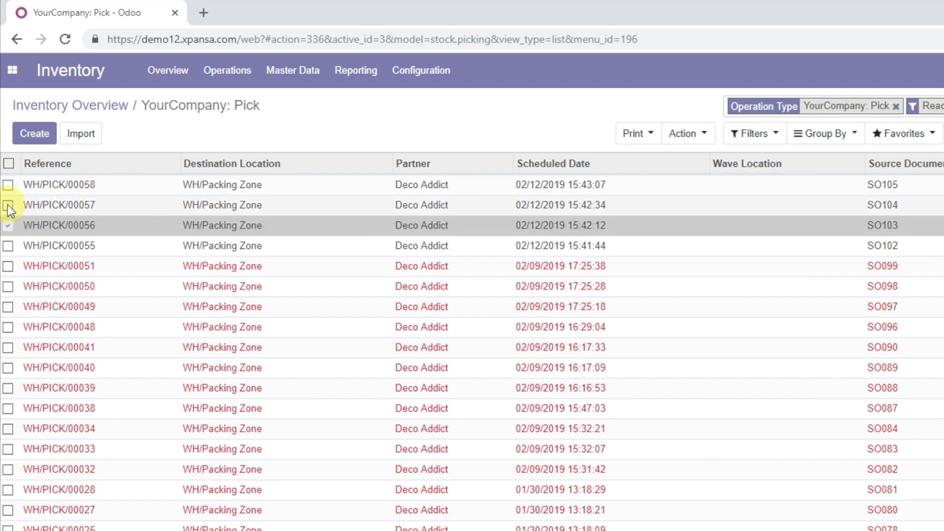
click(7, 204)
click(9, 183)
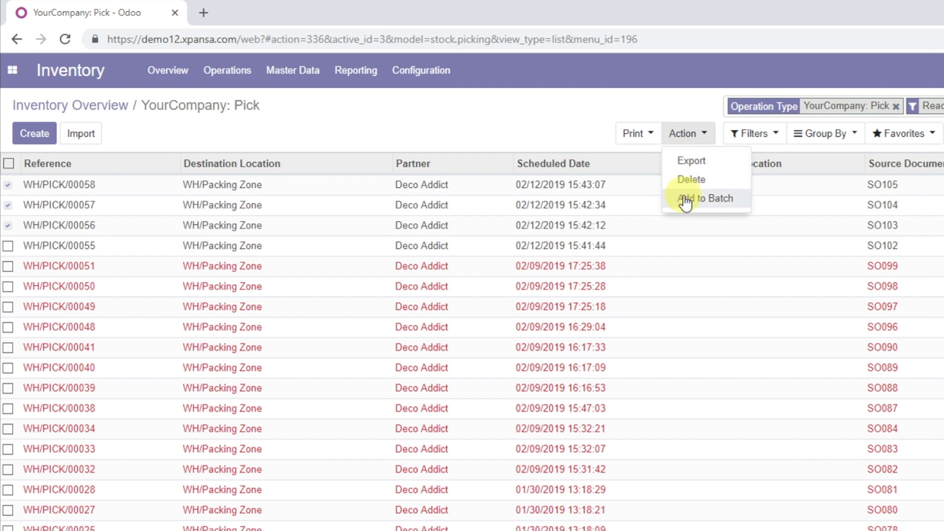
click(686, 199)
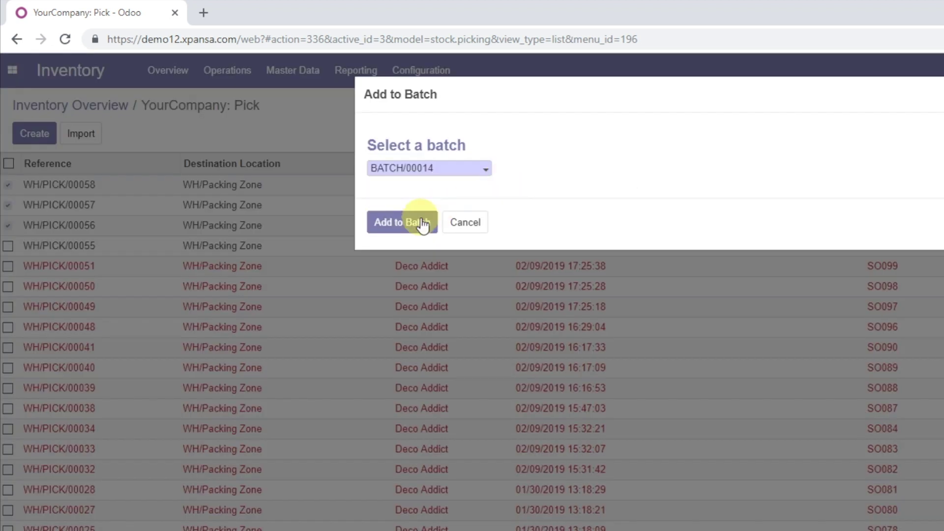
click(402, 222)
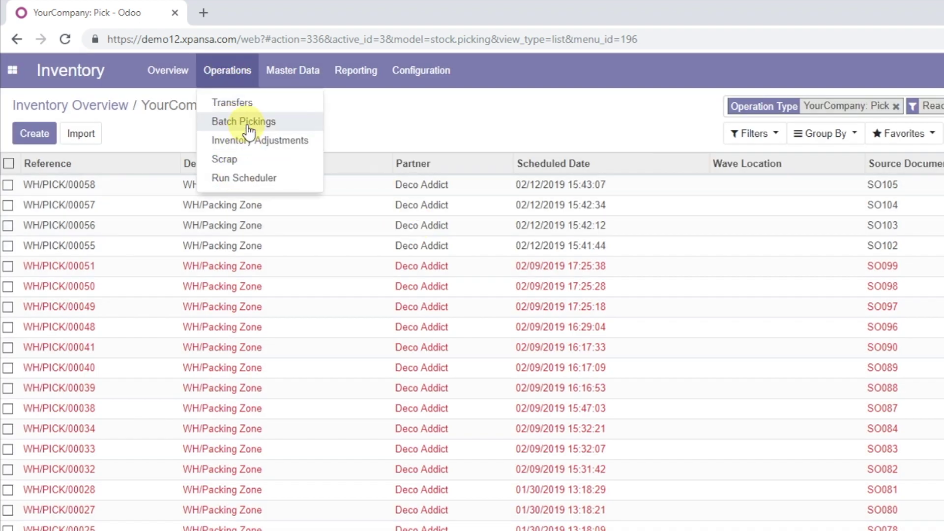
- Show all batch pickings without the Running filter and open BATCH/00014
click(243, 121)
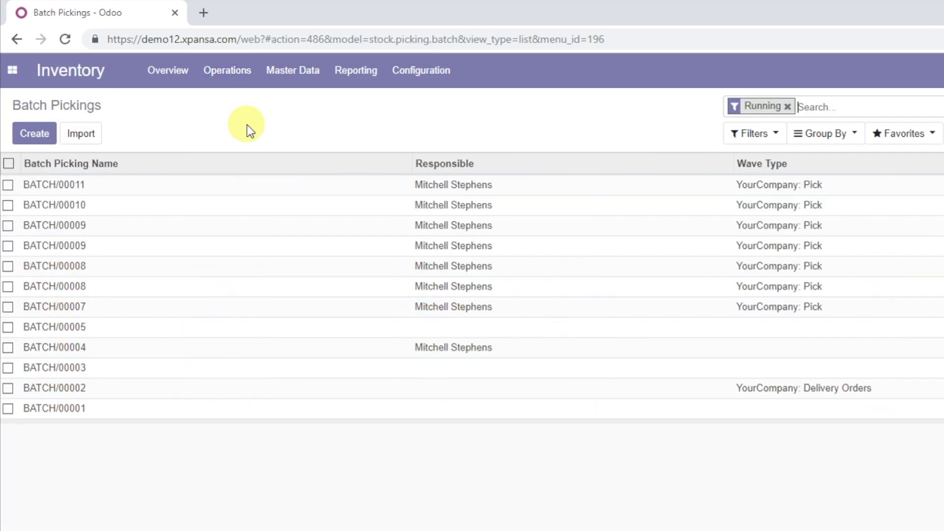
click(787, 108)
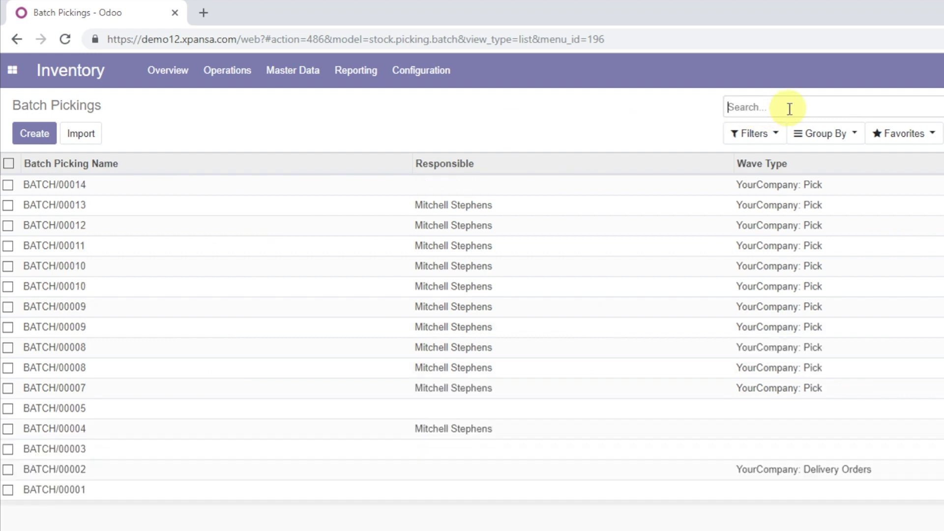
click(61, 183)
click(30, 133)
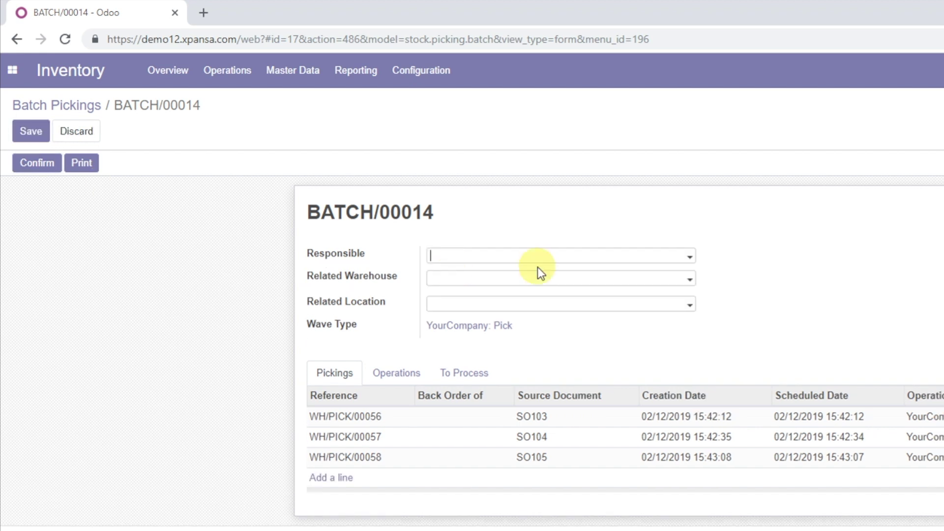
click(690, 257)
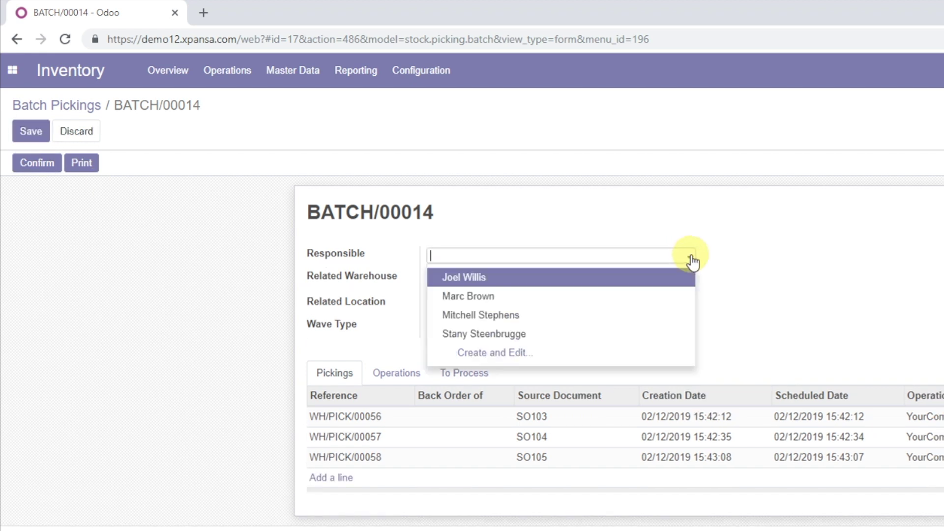
click(593, 315)
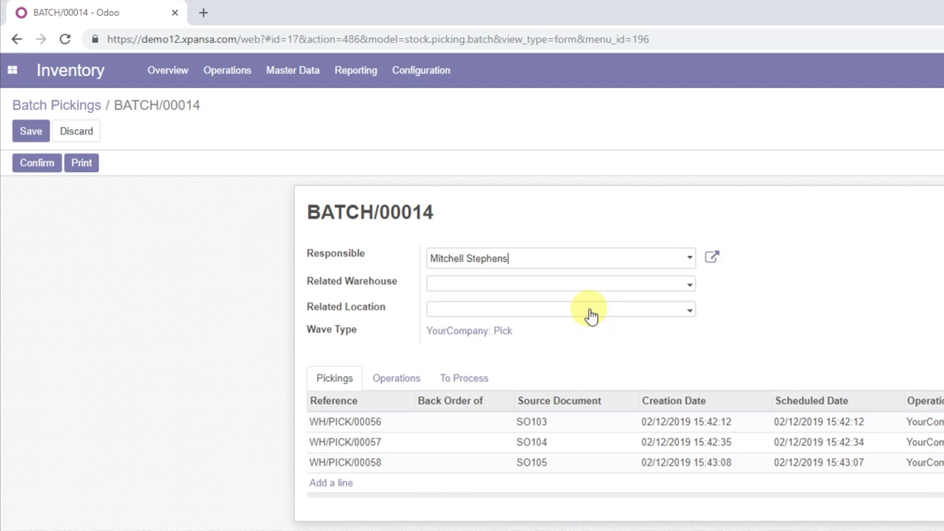
click(18, 132)
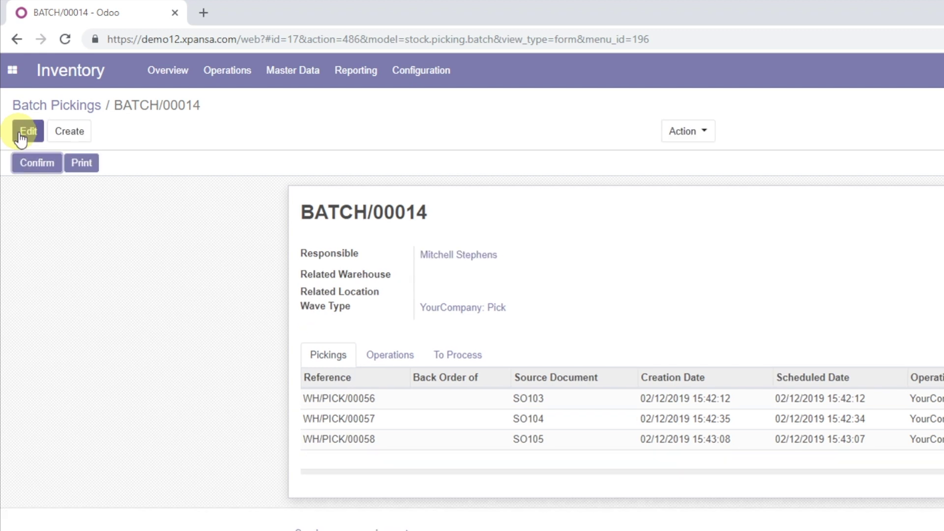